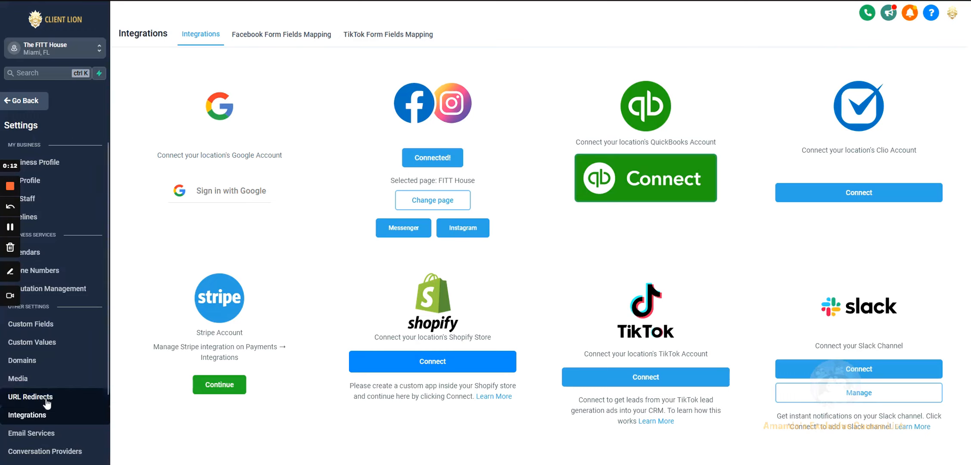
Check the connected Facebook page under Integrations and open the Facebook form fields mapping list.
left_click_drag(384, 182, 521, 189)
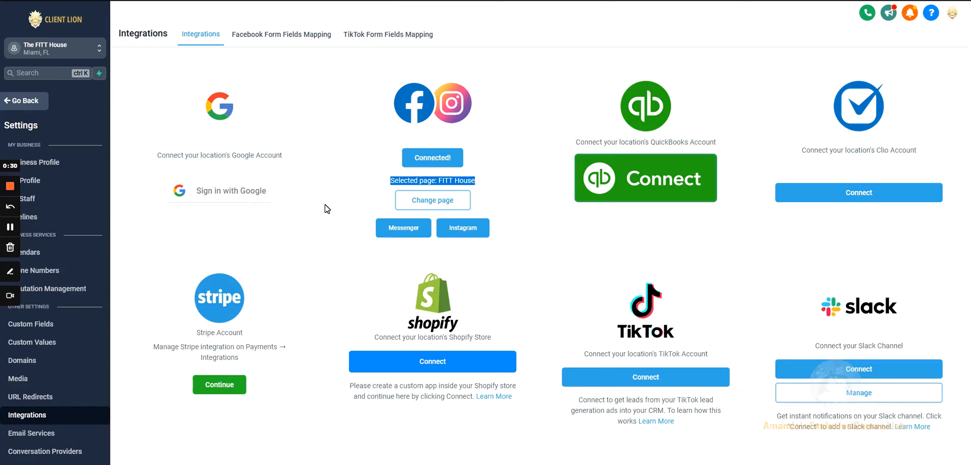
left_click(359, 181)
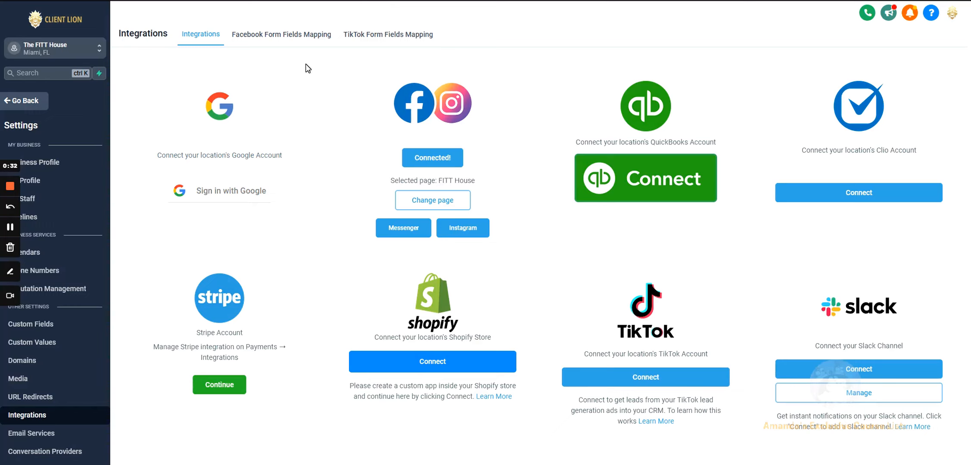
left_click(275, 40)
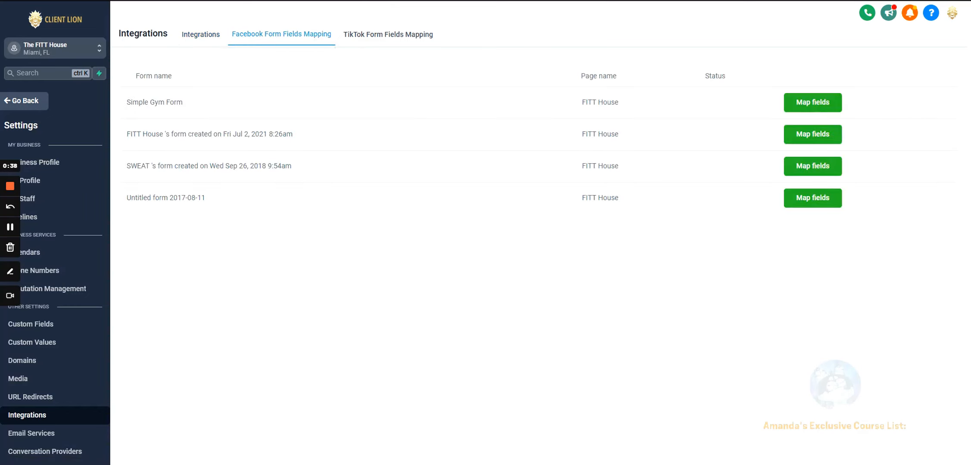
left_click_drag(122, 96, 220, 85)
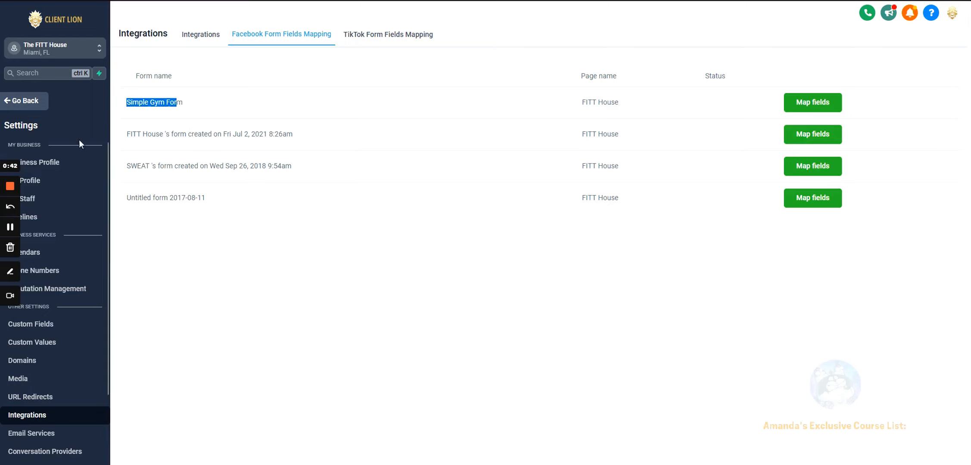
left_click(194, 213)
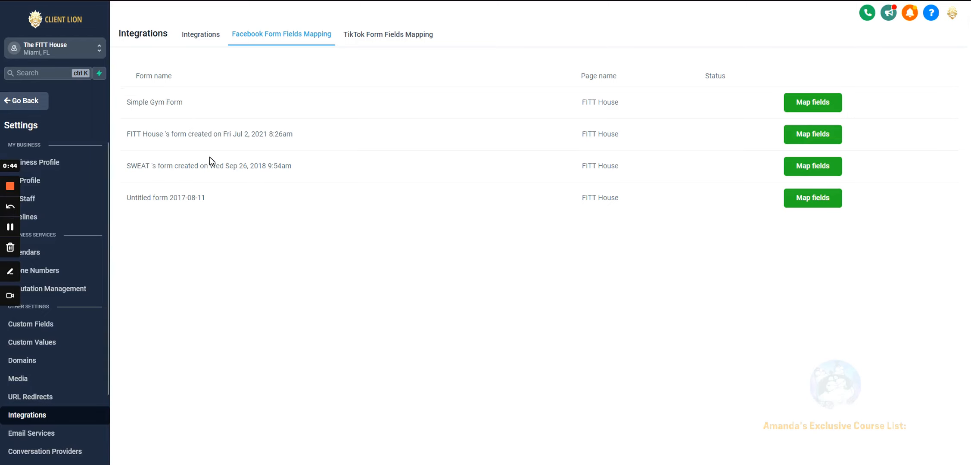
Save the Simple Gym Form's field mapping with full name, email and phone number matched to the corresponding Client Lion fields.
left_click(809, 108)
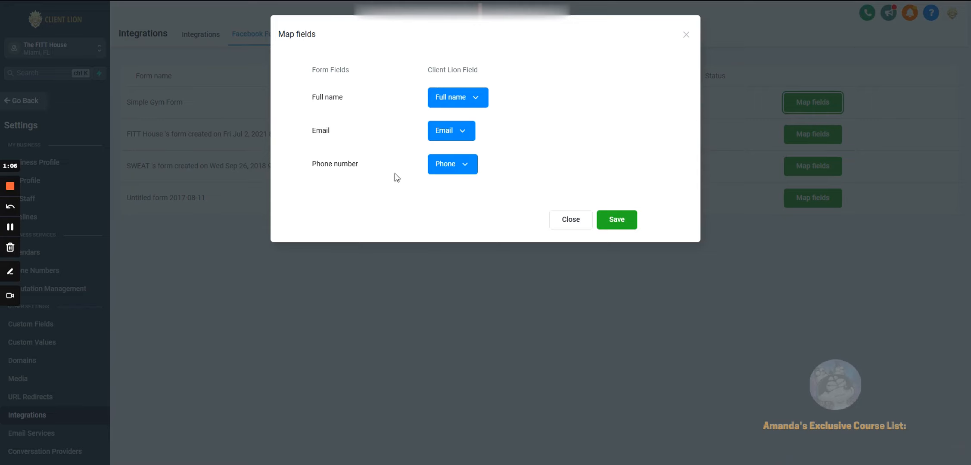
left_click_drag(306, 167, 357, 165)
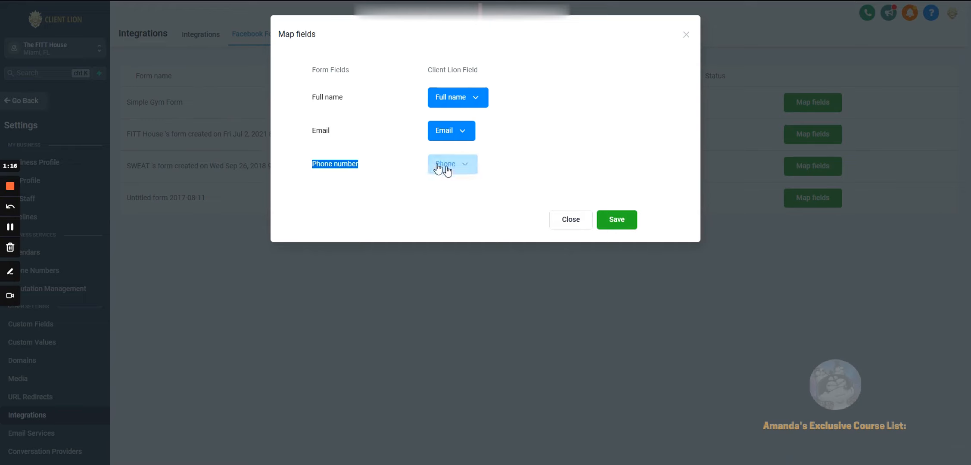
left_click(432, 192)
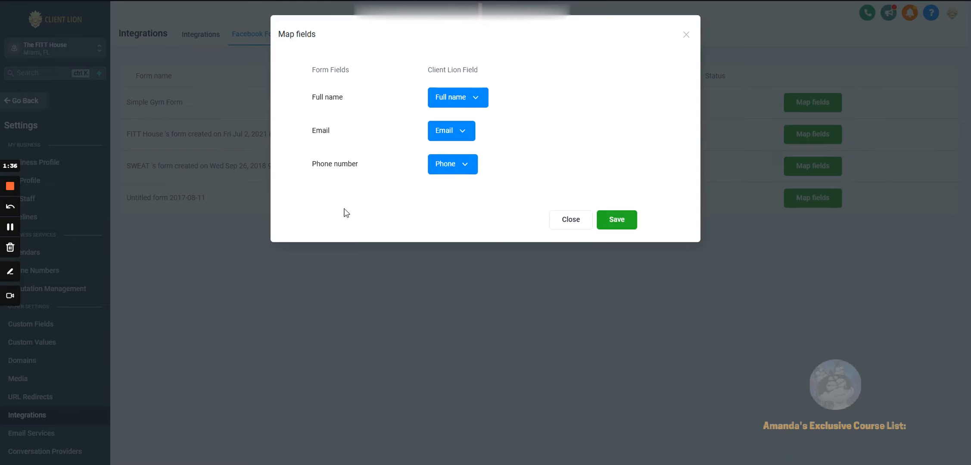
left_click(618, 222)
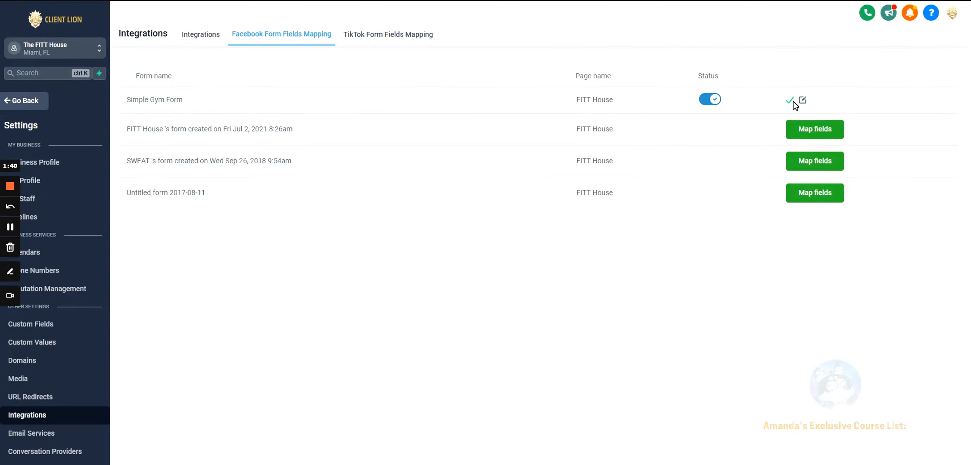
left_click_drag(630, 102, 124, 96)
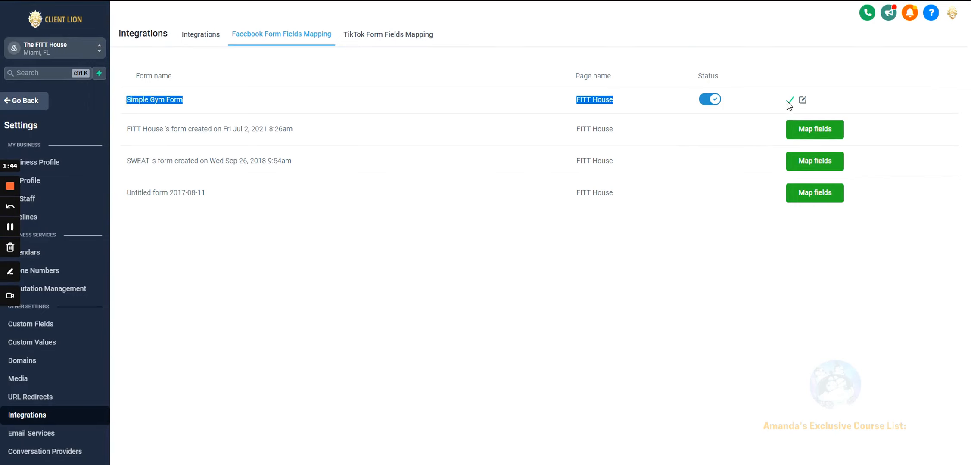
left_click(788, 102)
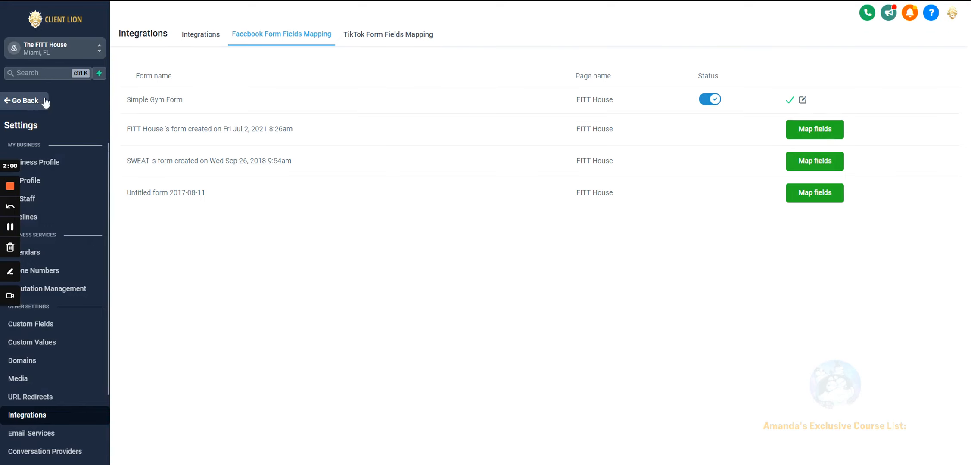
left_click(11, 229)
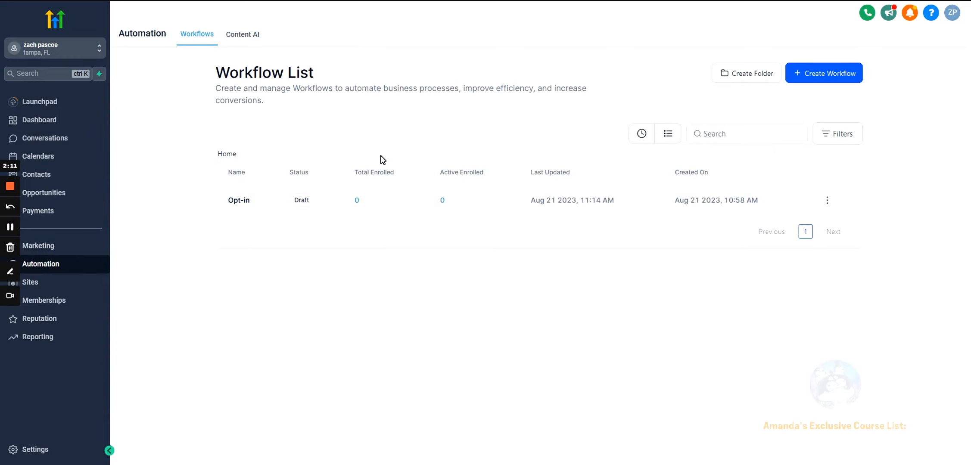
left_click_drag(206, 69, 277, 99)
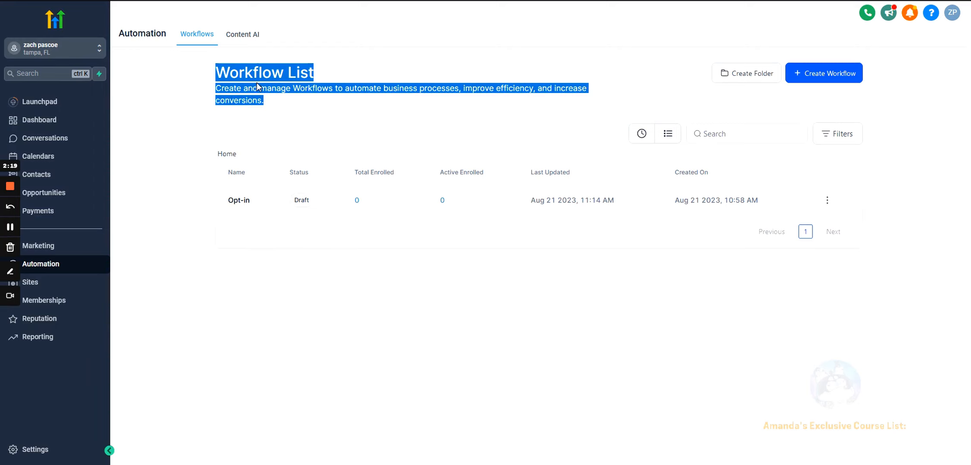
left_click(282, 106)
left_click_drag(282, 105, 177, 76)
left_click(177, 94)
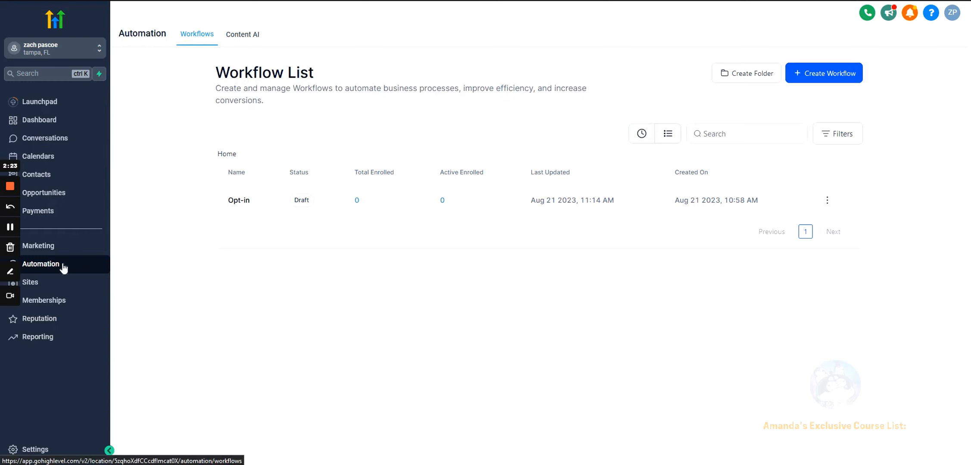
left_click_drag(206, 71, 332, 130)
left_click(326, 126)
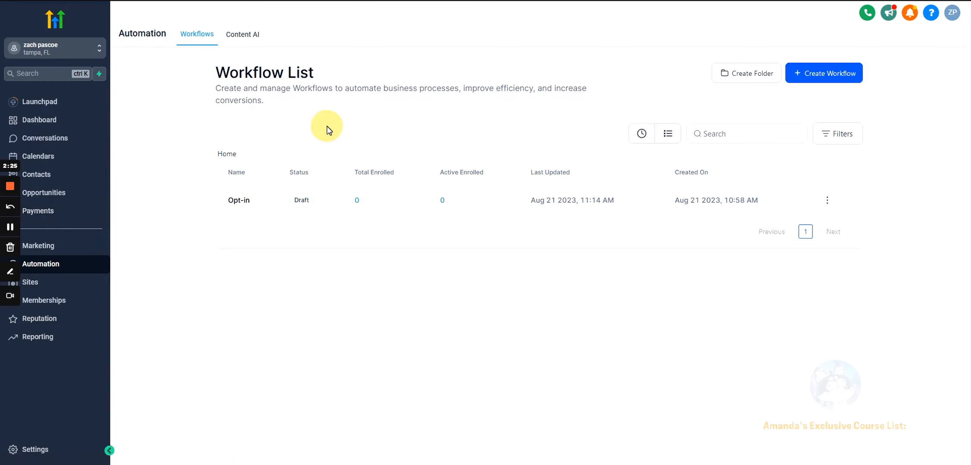
Create a new workflow from scratch and choose Facebook Lead Form Submitted as its trigger.
left_click(830, 82)
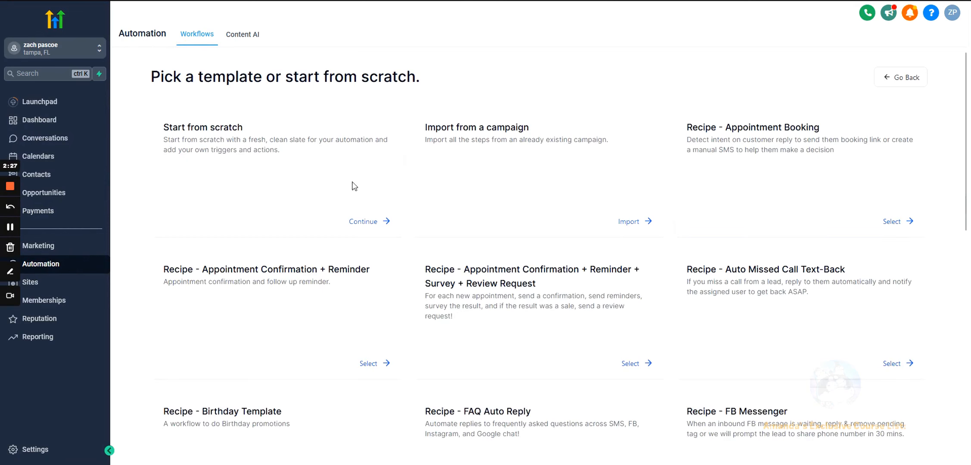
left_click(354, 222)
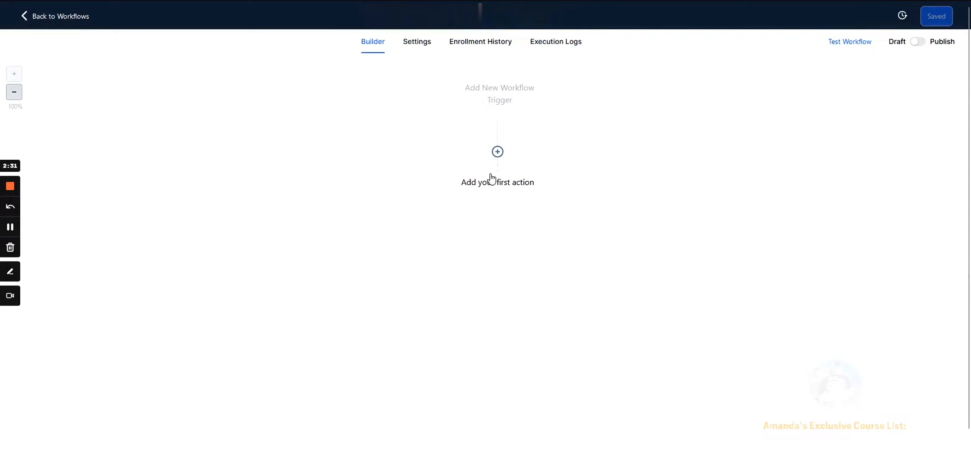
left_click(487, 103)
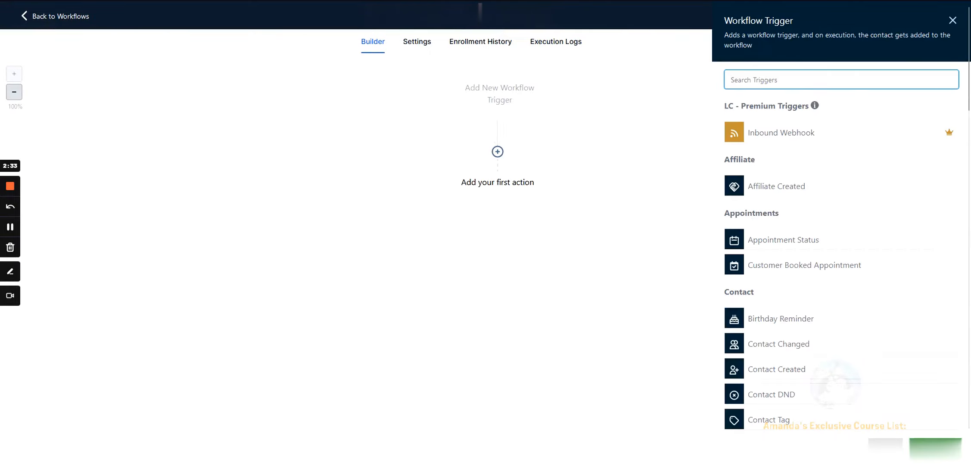
type("face")
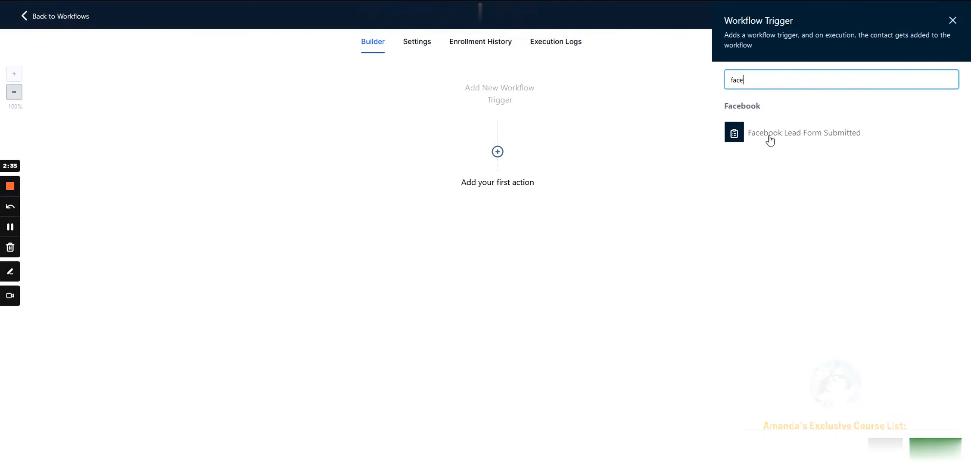
left_click(778, 138)
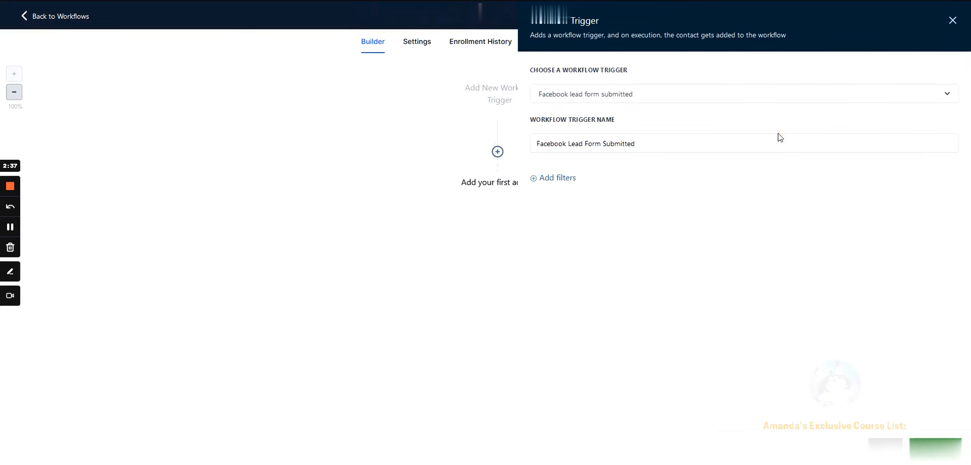
Try to limit the trigger to a specific form with an In Form filter, and remove the filter.
left_click(547, 180)
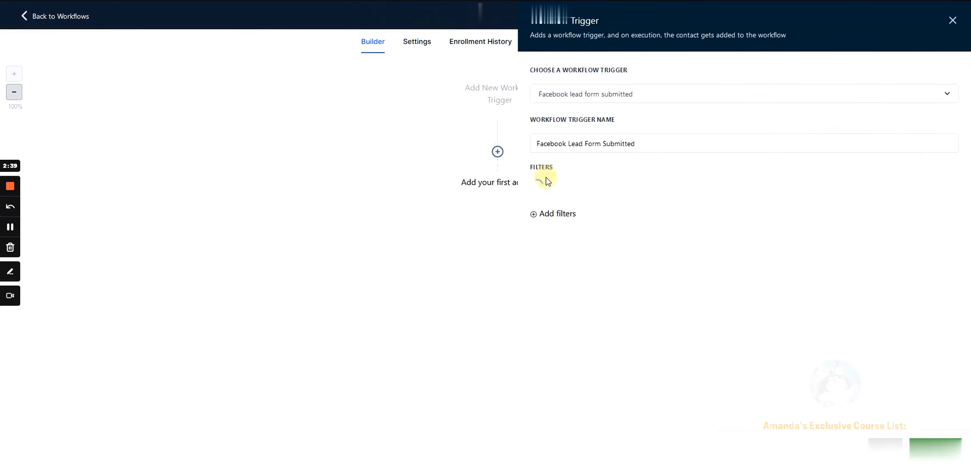
left_click(559, 190)
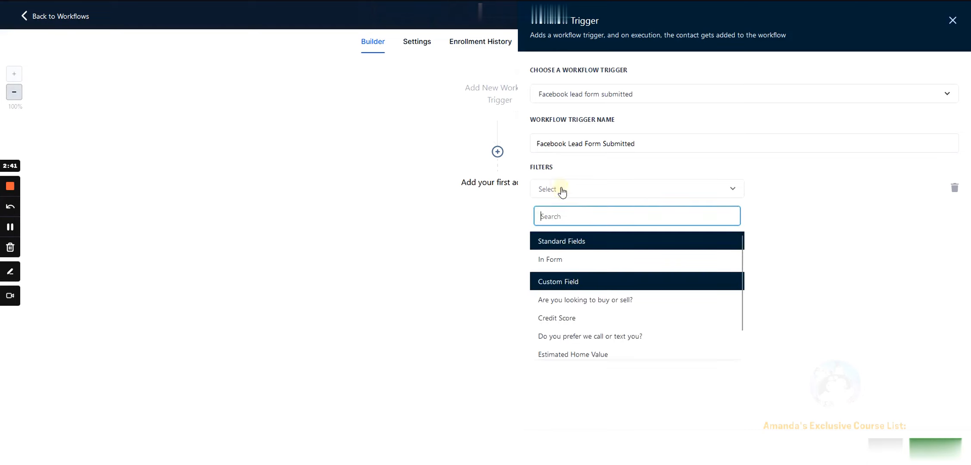
left_click(553, 266)
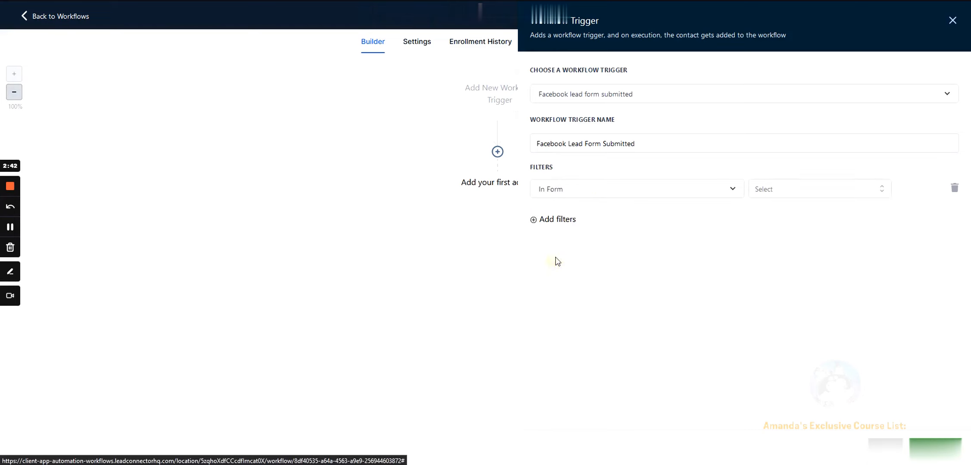
left_click(543, 197)
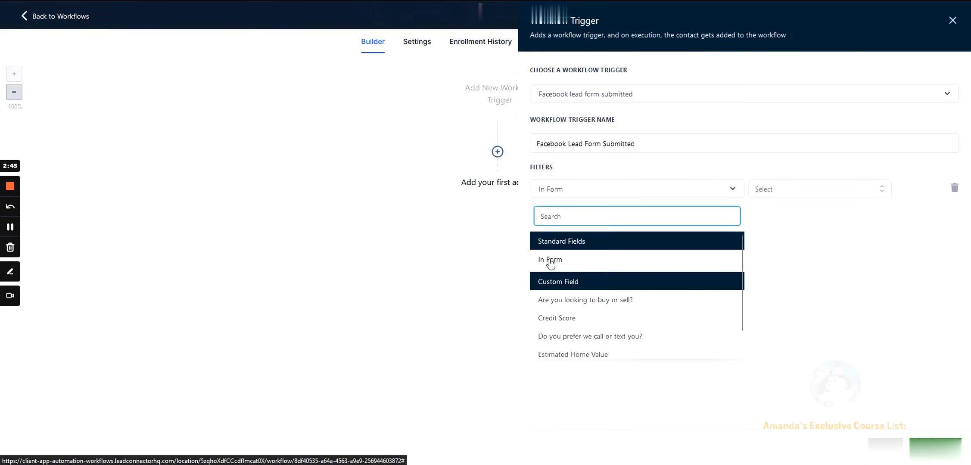
left_click(549, 260)
left_click(766, 196)
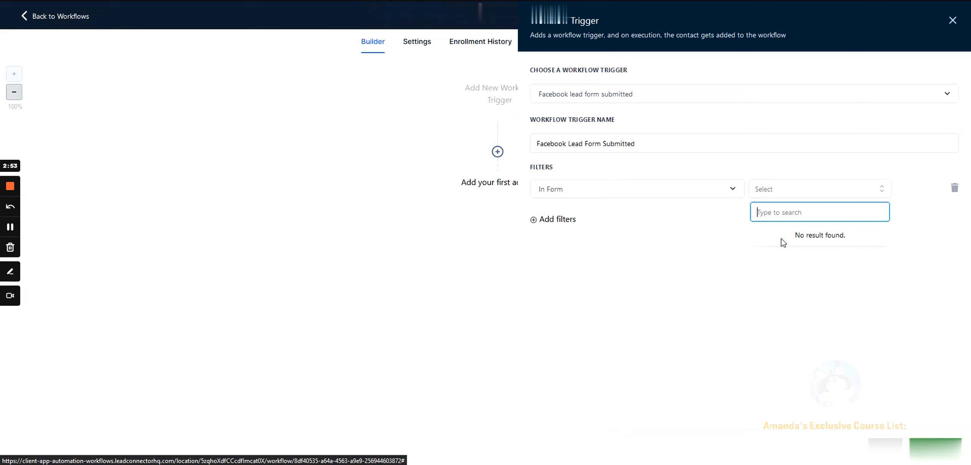
left_click_drag(781, 238, 864, 239)
double_click(834, 235)
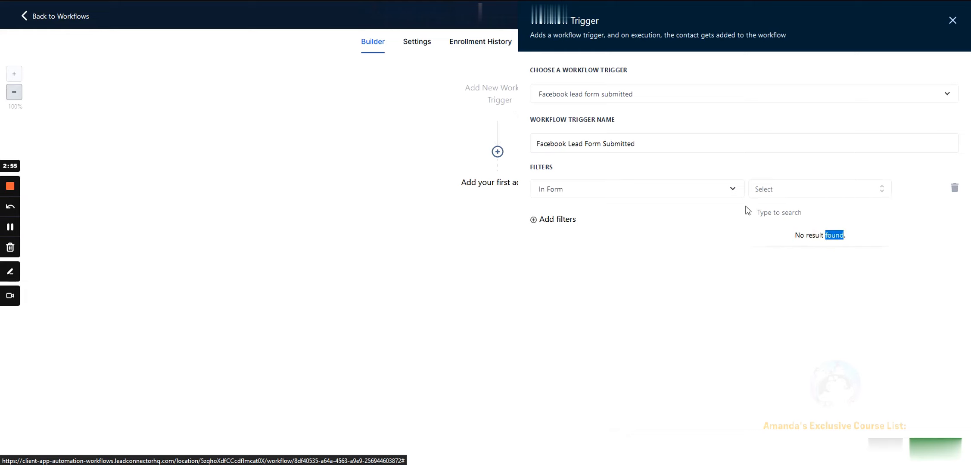
left_click(793, 275)
left_click(937, 447)
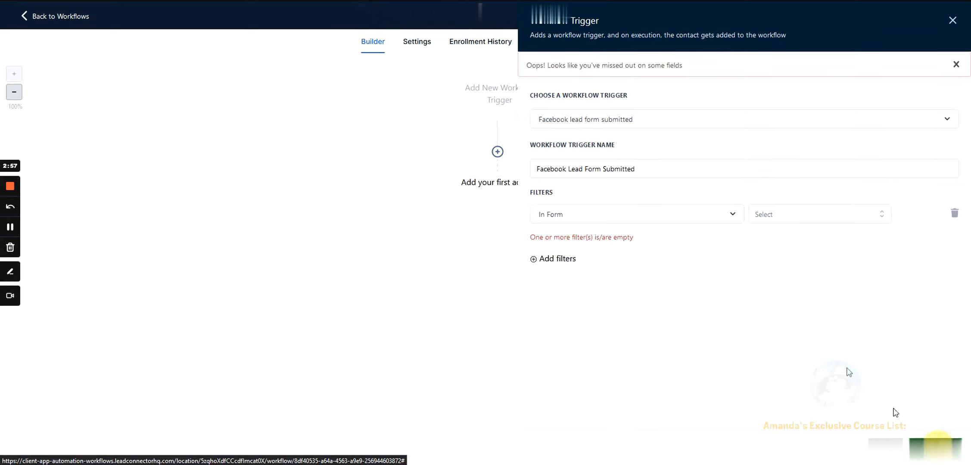
left_click(953, 213)
Save the Facebook lead form trigger and add a Create/Update Opportunity action as the workflow's first action.
left_click(932, 448)
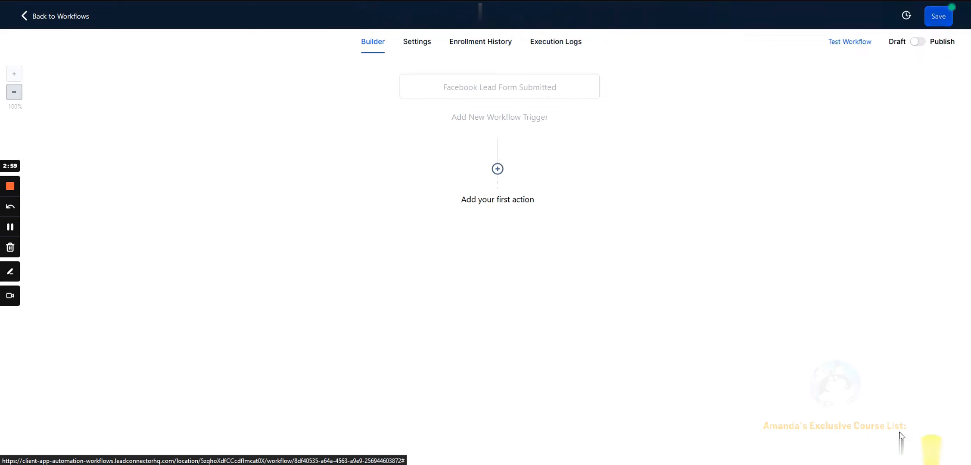
left_click(497, 168)
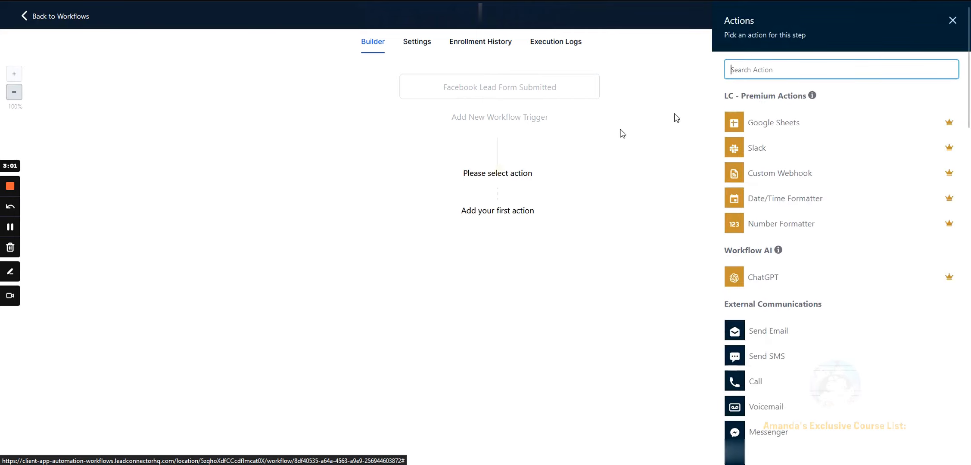
type("opp")
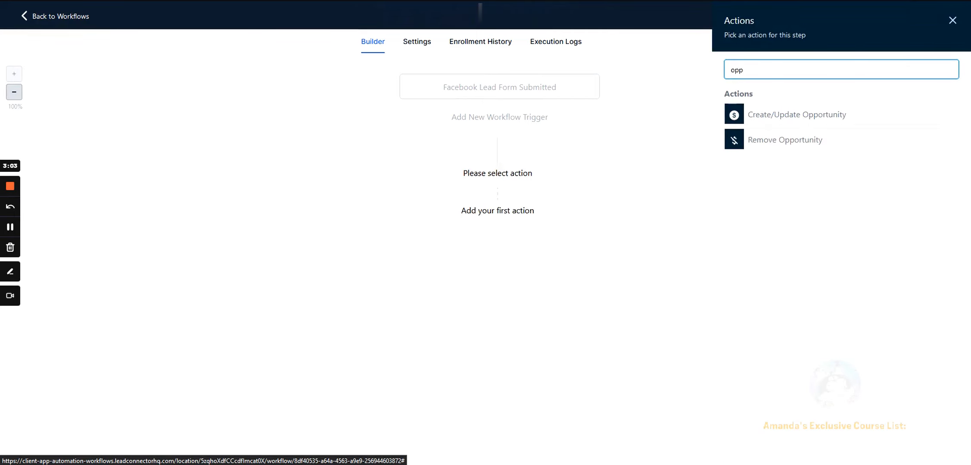
left_click(781, 122)
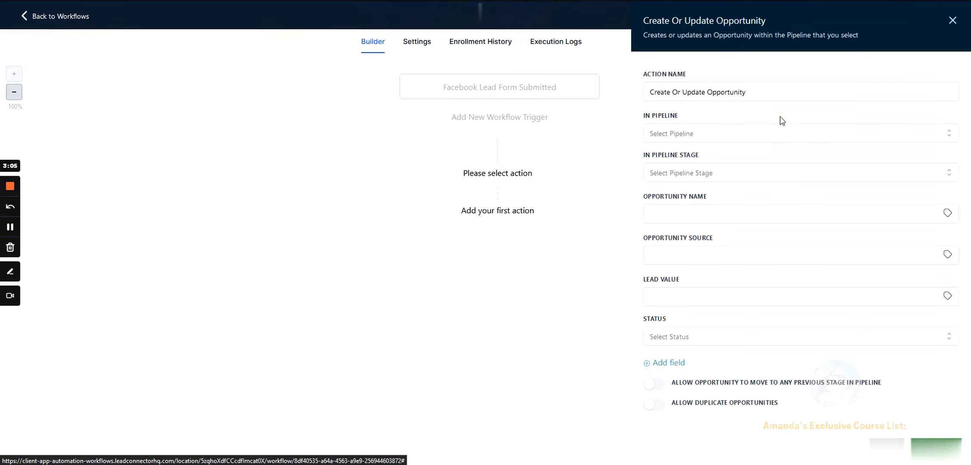
Set the opportunity action's pipeline to Fb Ads and its pipeline stage to Opt-in.
left_click(665, 131)
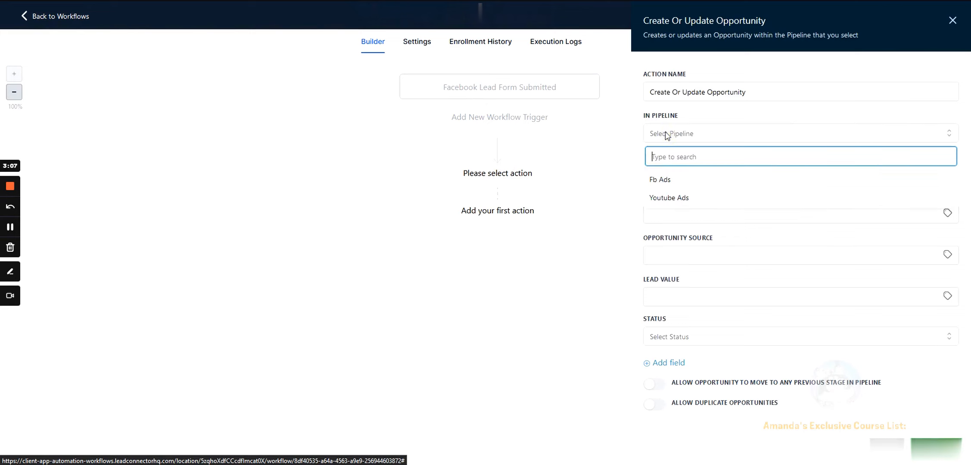
left_click(658, 185)
left_click(665, 179)
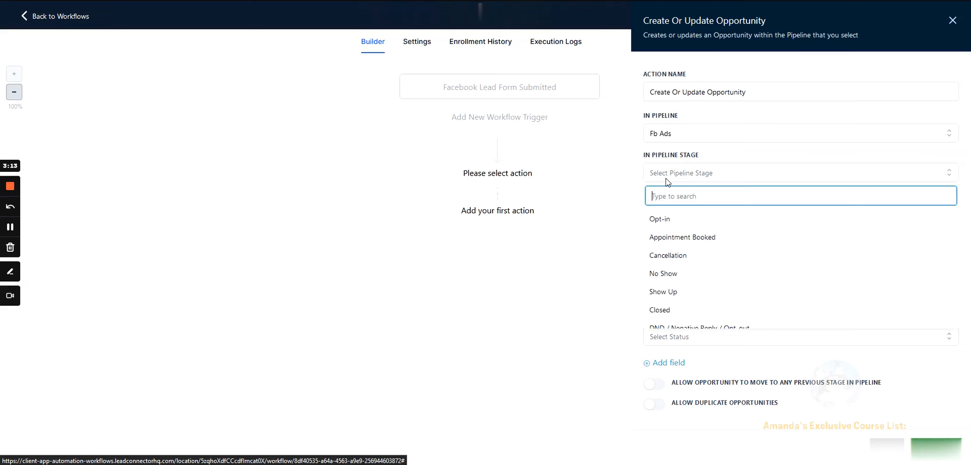
left_click(666, 220)
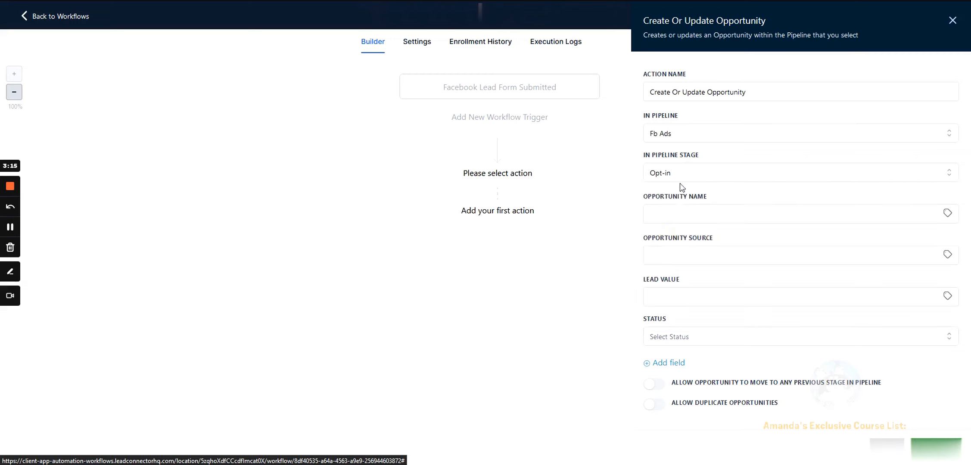
Fill the opportunity name with the contact's full name variable {{contact.name}}.
left_click(946, 213)
left_click(875, 252)
left_click(905, 246)
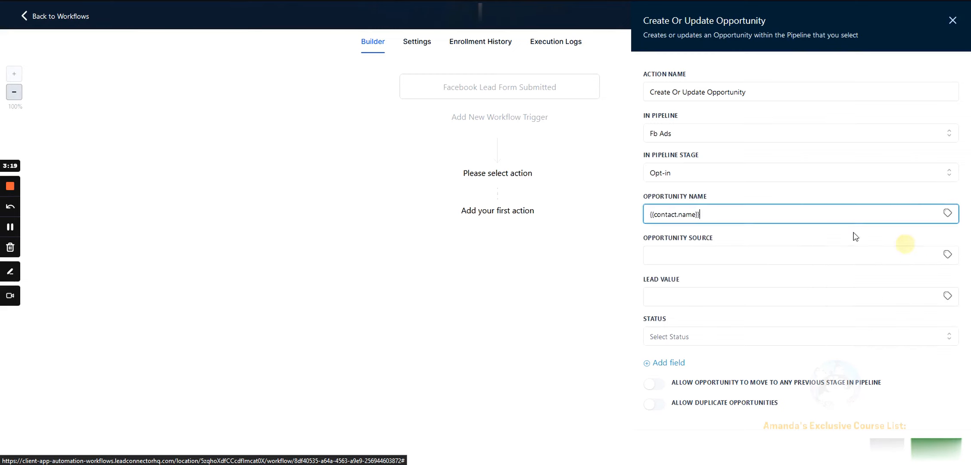
Set the opportunity source to "fb ads" and the lead value to 3000 in the opportunity action.
left_click_drag(706, 216, 614, 212)
left_click(729, 220)
left_click(690, 255)
type("fb ads")
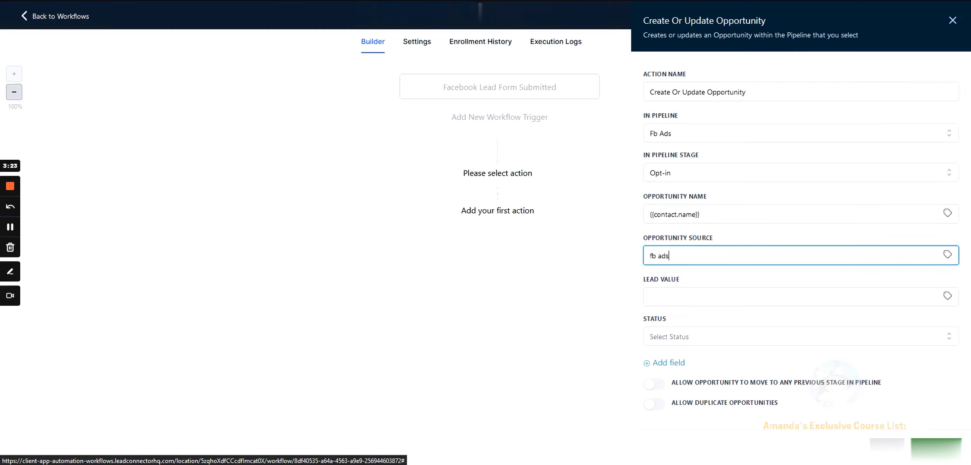
left_click(676, 296)
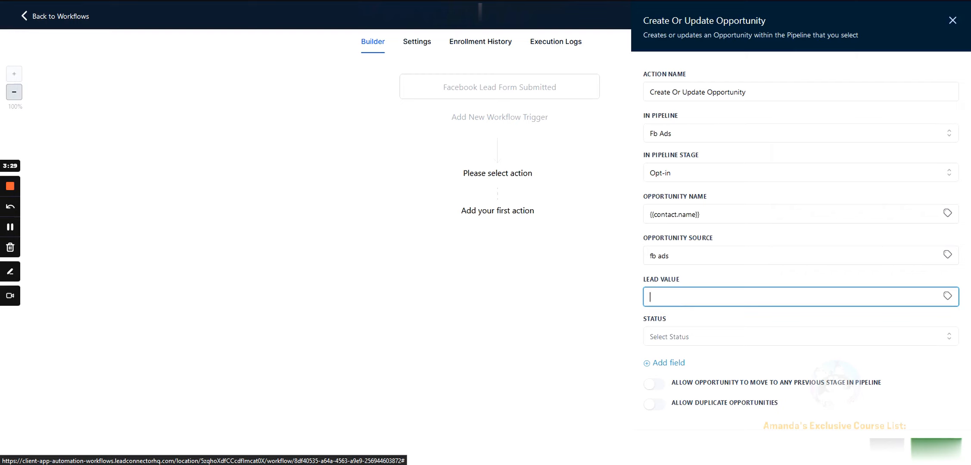
left_click(670, 279)
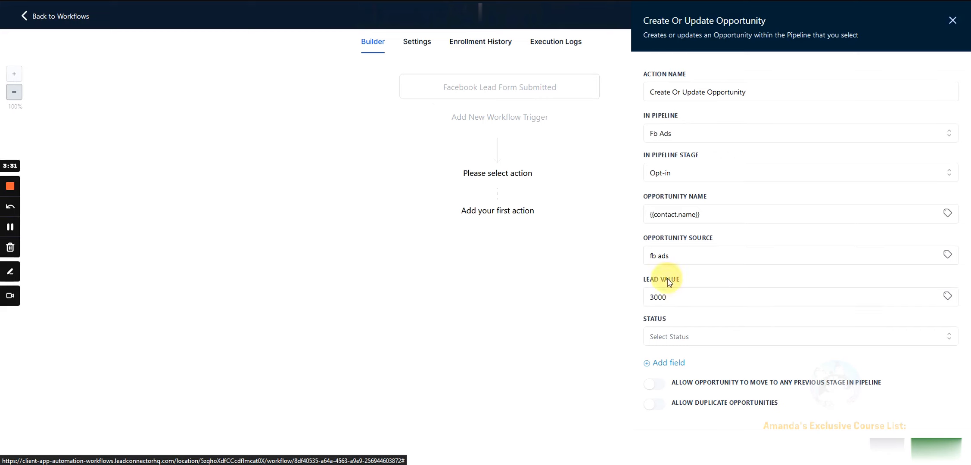
Set the status to open, allow moves to any previous pipeline stage, and save the action and the workflow.
left_click(666, 341)
left_click(660, 361)
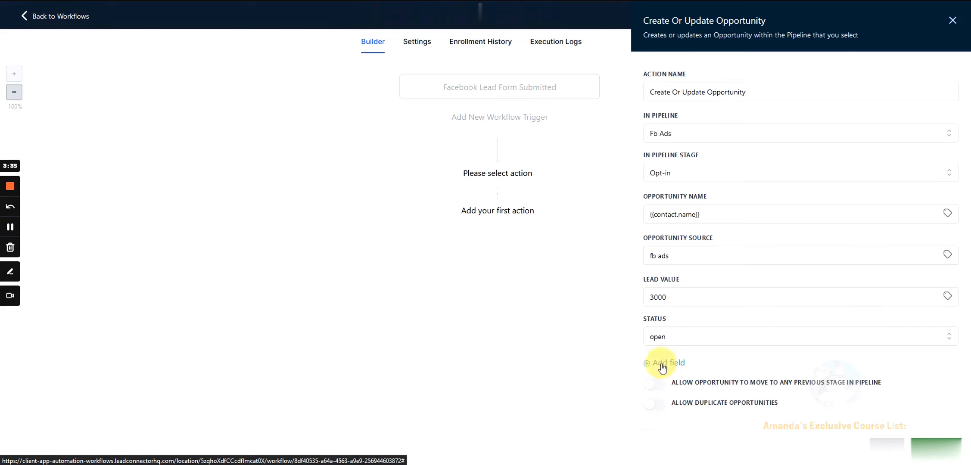
left_click(655, 386)
left_click_drag(671, 382, 889, 389)
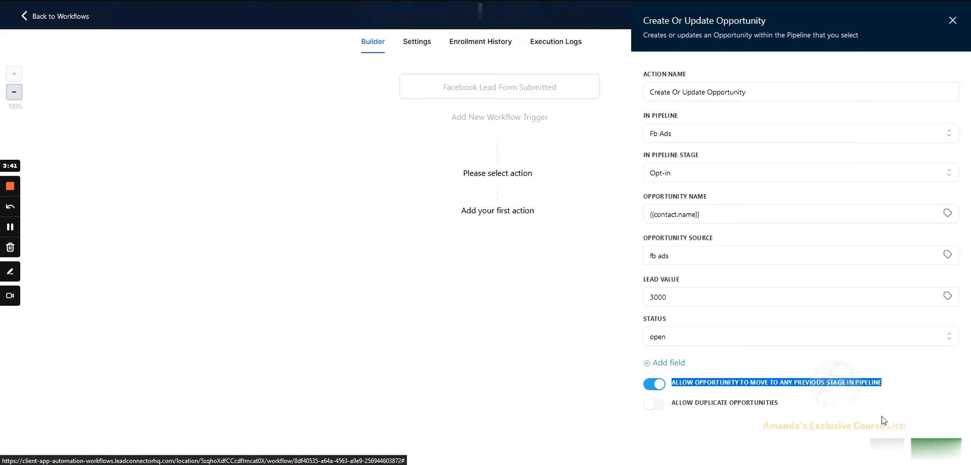
left_click(935, 449)
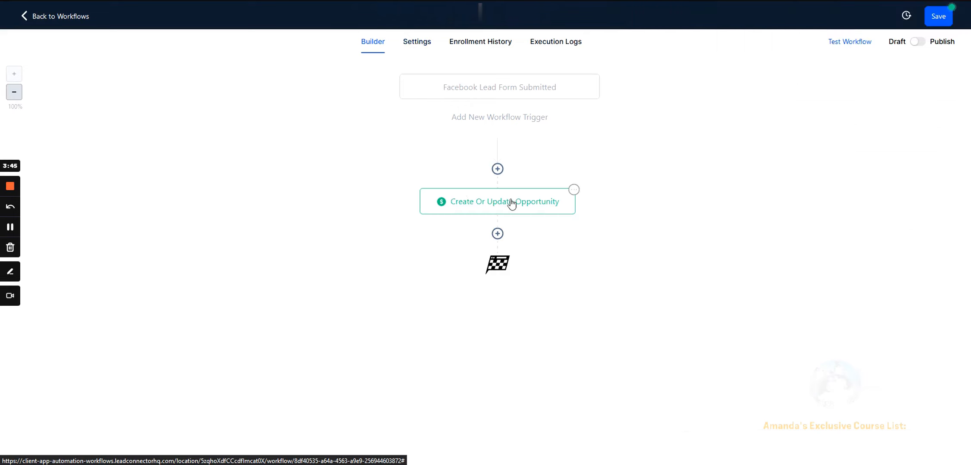
left_click(942, 18)
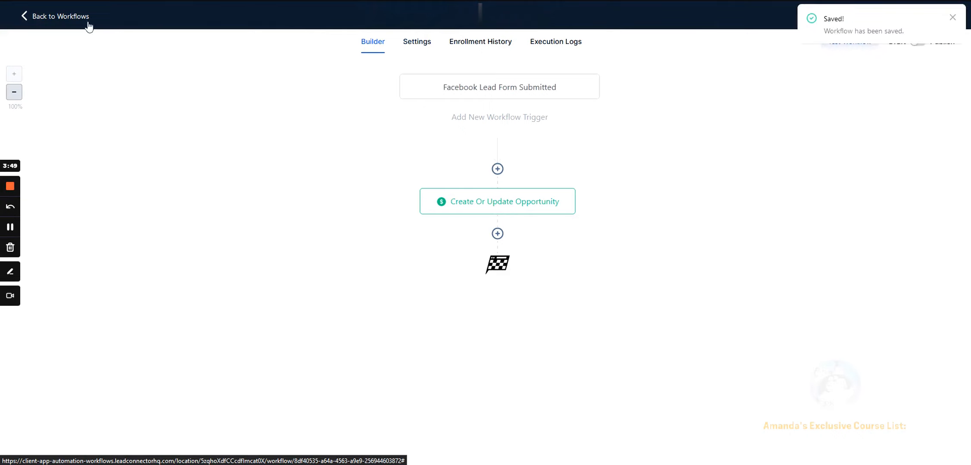
Leave the workflow and view the Opt-in stage of the Fb Ads pipeline in Opportunities, dismissing the SMS notice.
left_click(88, 25)
left_click(47, 137)
left_click(59, 196)
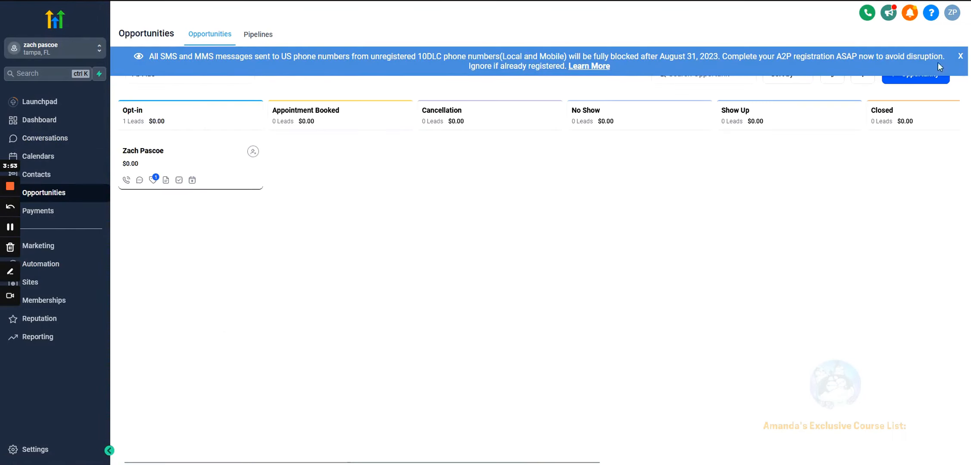
left_click(960, 56)
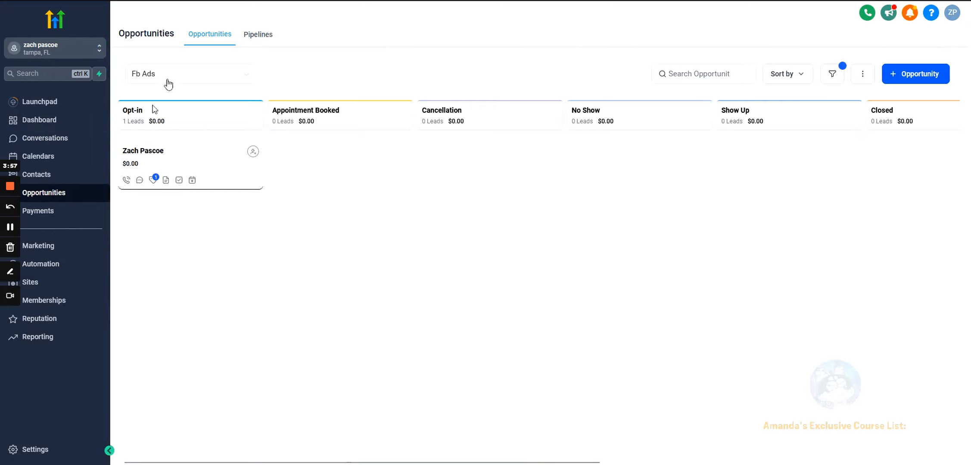
left_click_drag(199, 157, 188, 121)
Reopen the Facebook lead workflow from Automation and open its workflow settings.
left_click(56, 263)
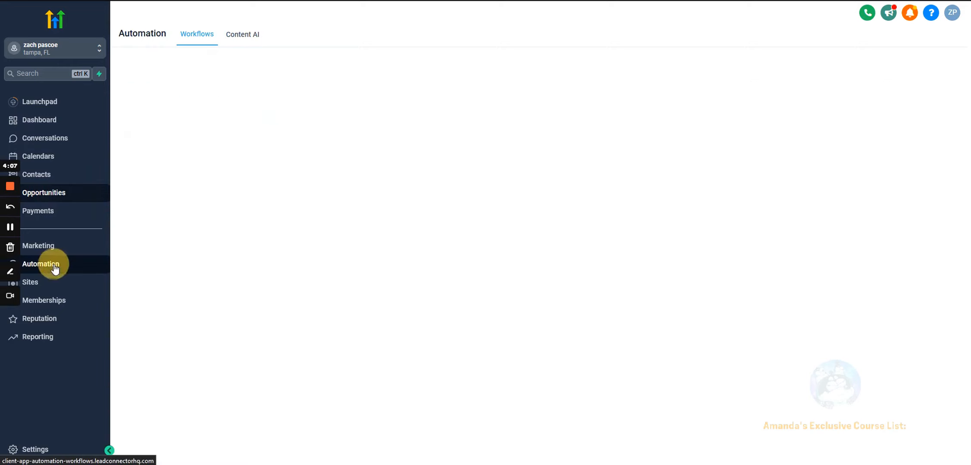
left_click(287, 198)
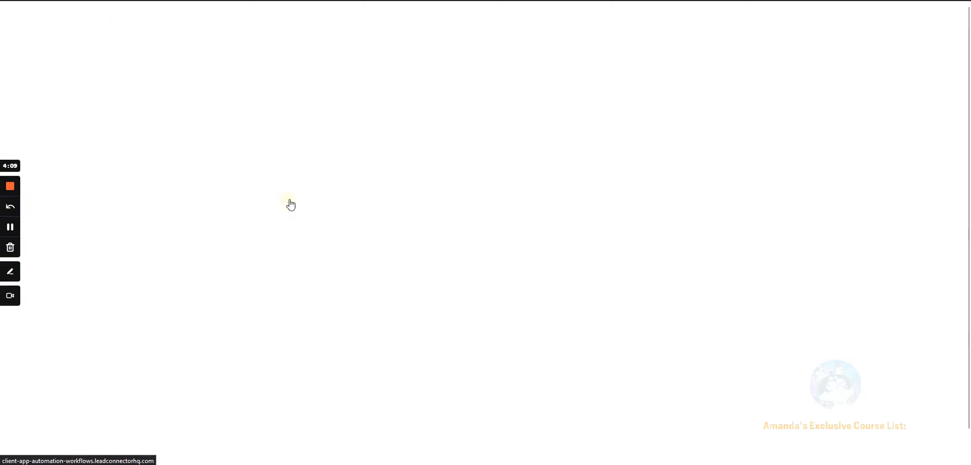
left_click(412, 43)
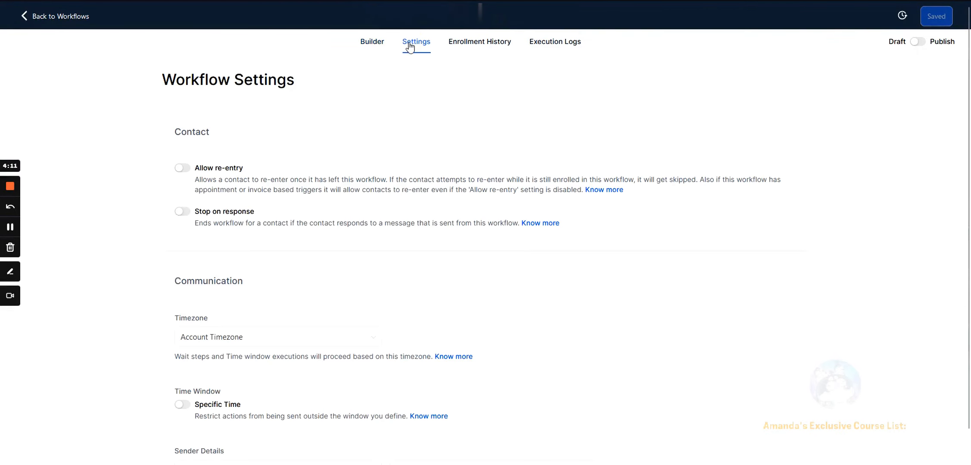
Try the Allow re-entry option in the workflow's contact settings and switch it back off.
left_click(182, 169)
left_click(184, 170)
left_click(184, 171)
left_click(183, 172)
left_click(183, 172)
left_click(183, 172)
left_click(183, 171)
left_click_drag(255, 174, 185, 167)
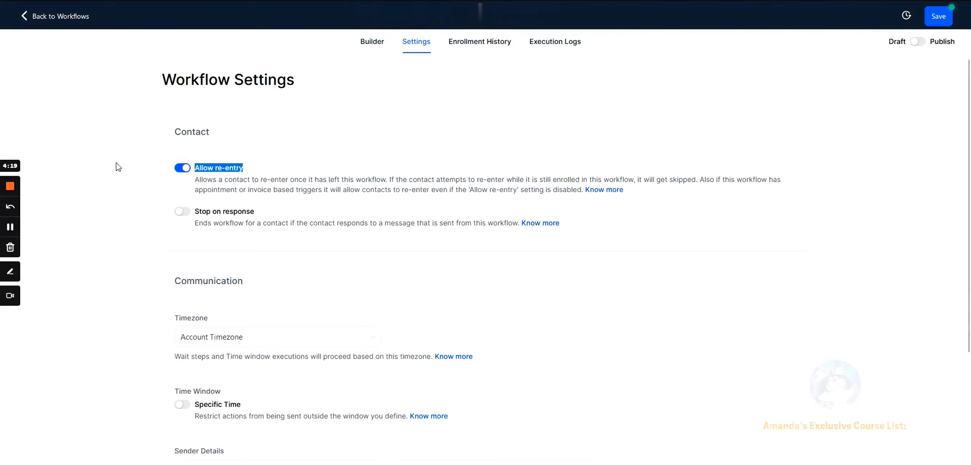
left_click(178, 170)
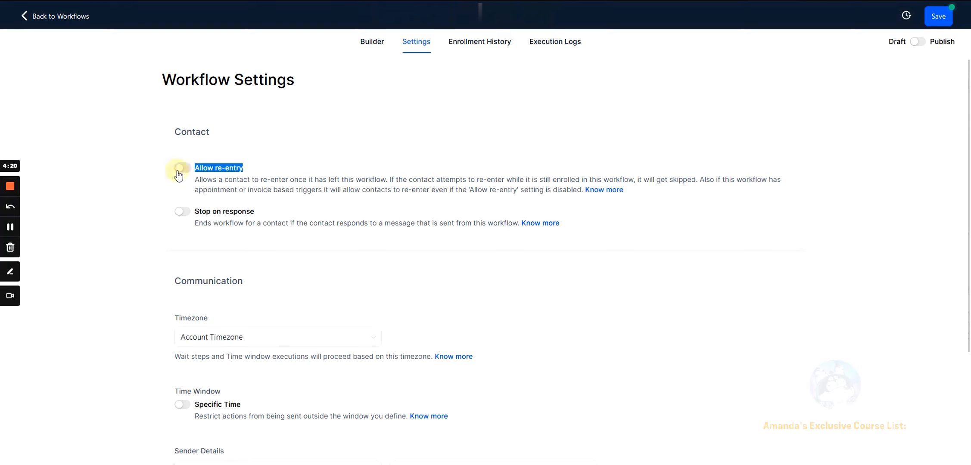
left_click(270, 164)
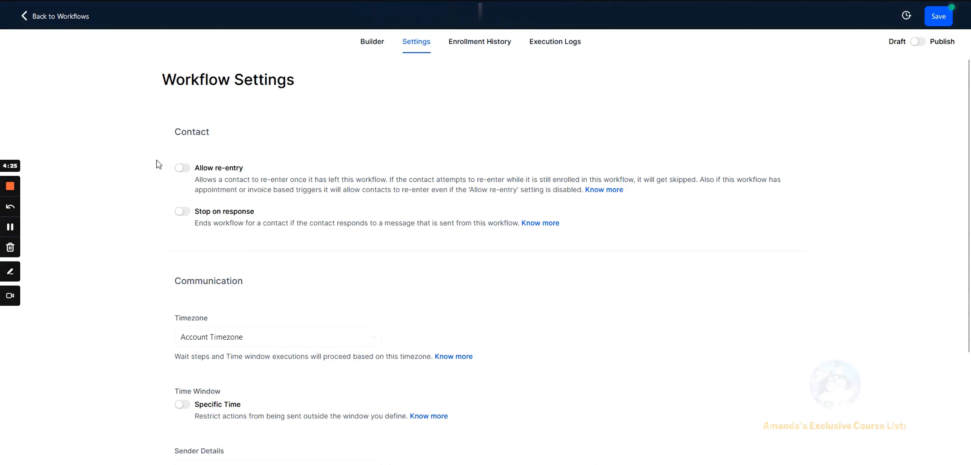
Enable Stop on response in the workflow's contact settings.
left_click(183, 213)
left_click(184, 213)
left_click(372, 42)
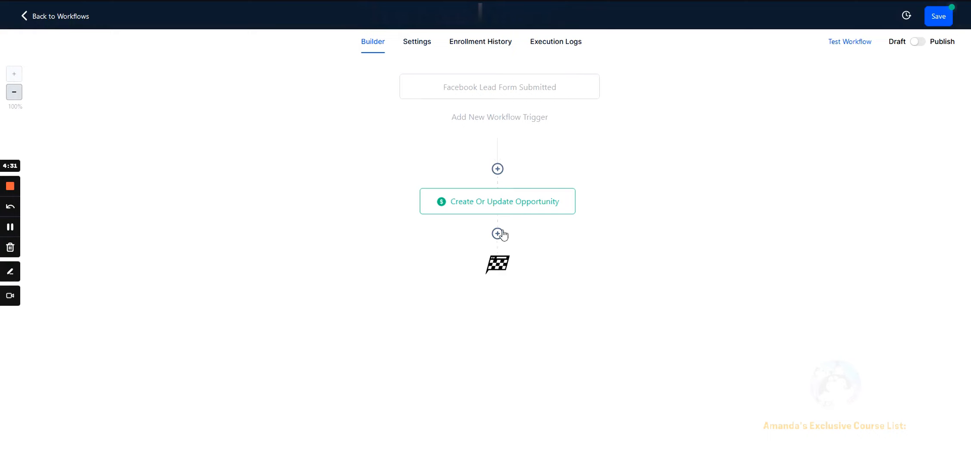
left_click(417, 43)
left_click(183, 211)
left_click_drag(199, 212, 223, 207)
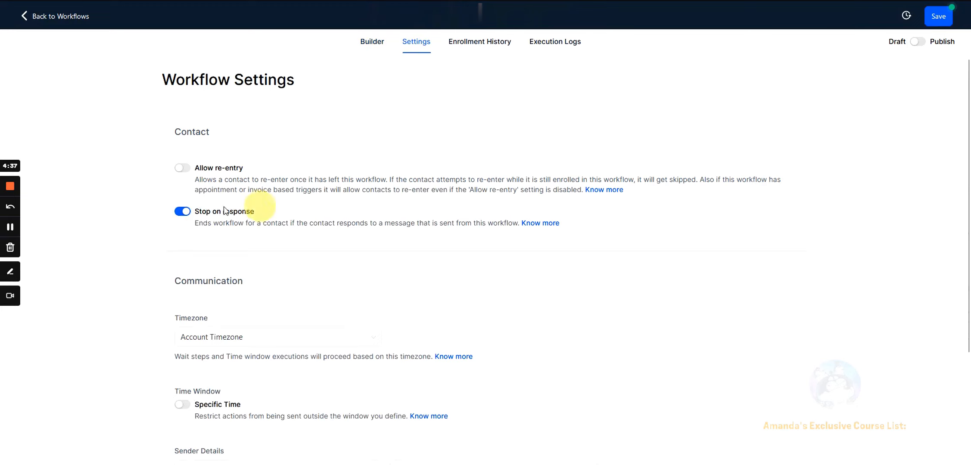
Examine the workflow's Communication settings, trying the Specific Time window and switching it back off.
scroll(361, 205, "down", 4)
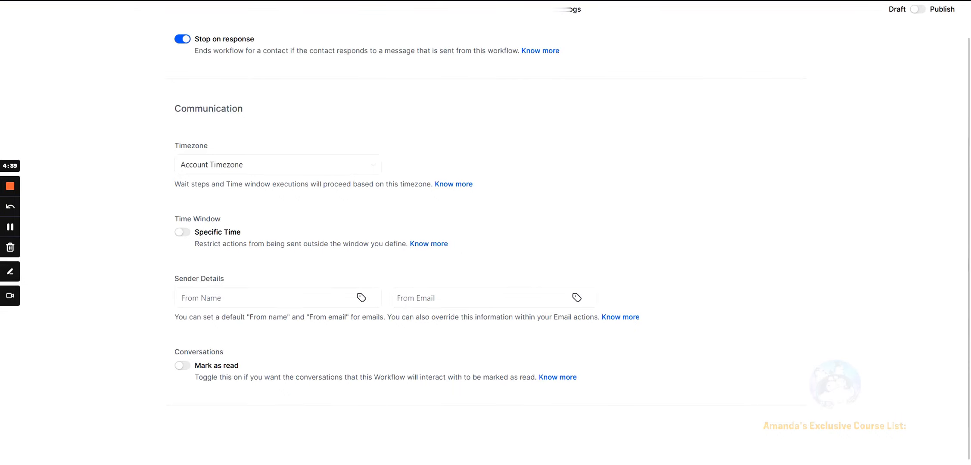
scroll(296, 266, "up", 4)
scroll(399, 134, "down", 4)
scroll(325, 149, "up", 4)
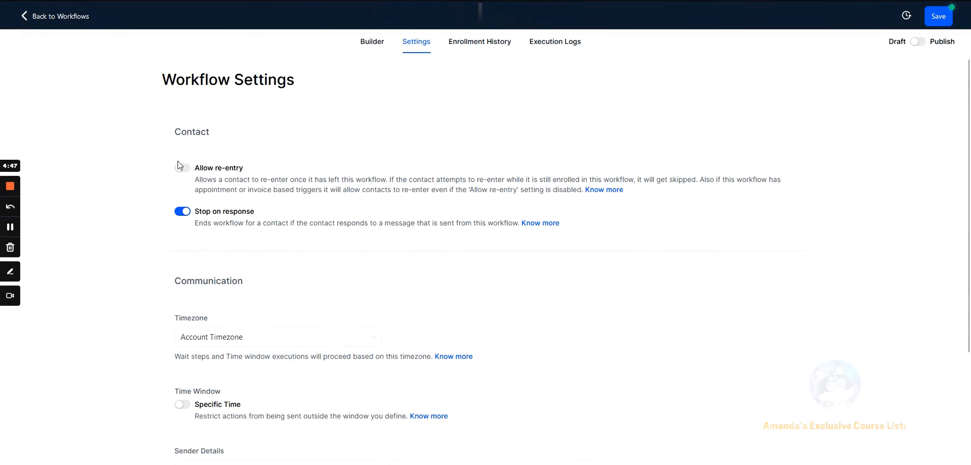
scroll(179, 166, "down", 3)
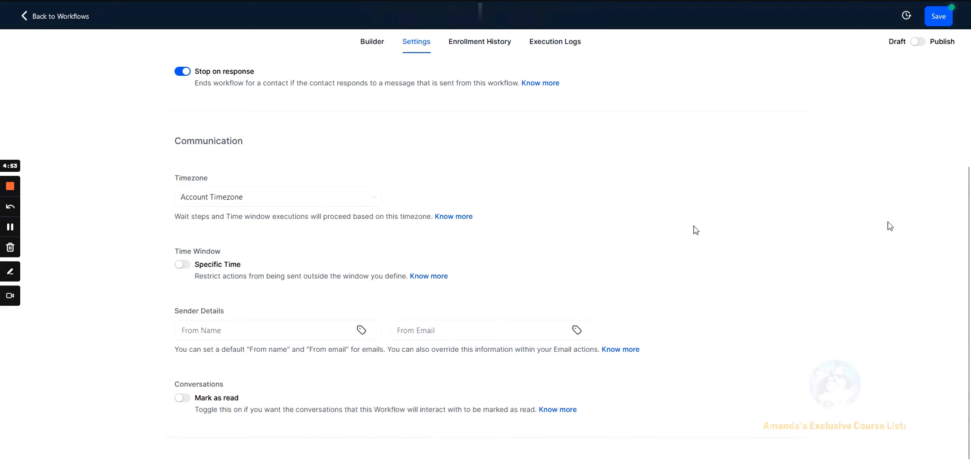
scroll(274, 240, "down", 1)
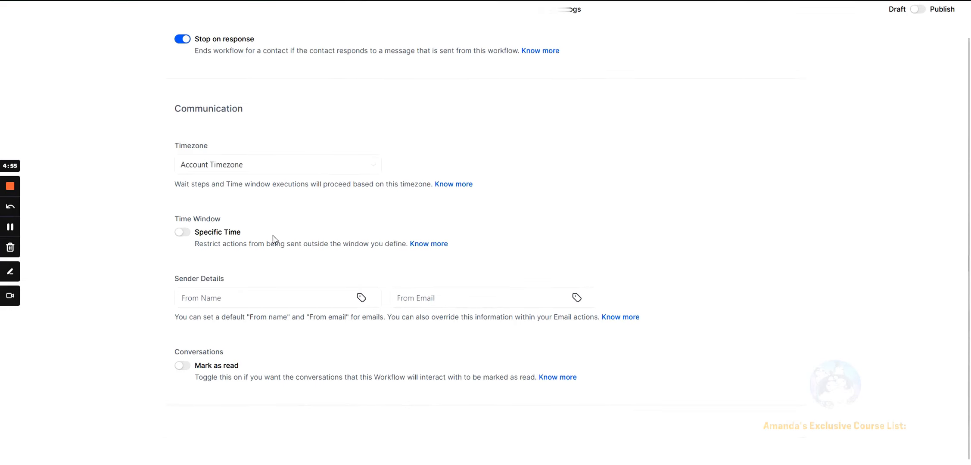
left_click(182, 234)
left_click(182, 235)
left_click_drag(172, 222, 469, 245)
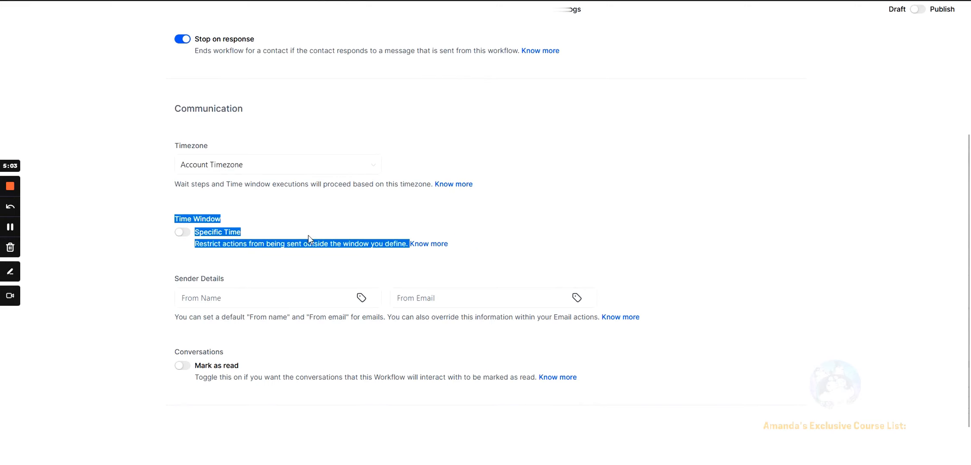
left_click(174, 266)
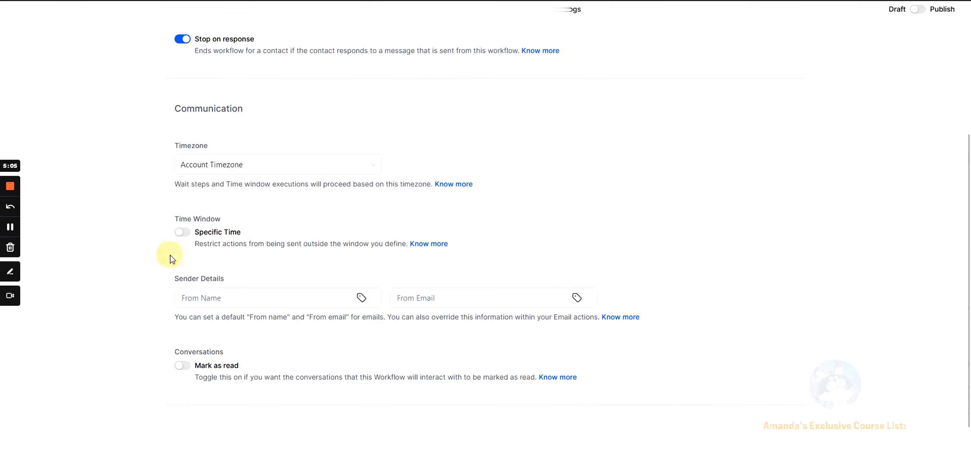
Return to the workflow builder, review the Create Or Update Opportunity action's settings, and close them.
left_click(371, 8)
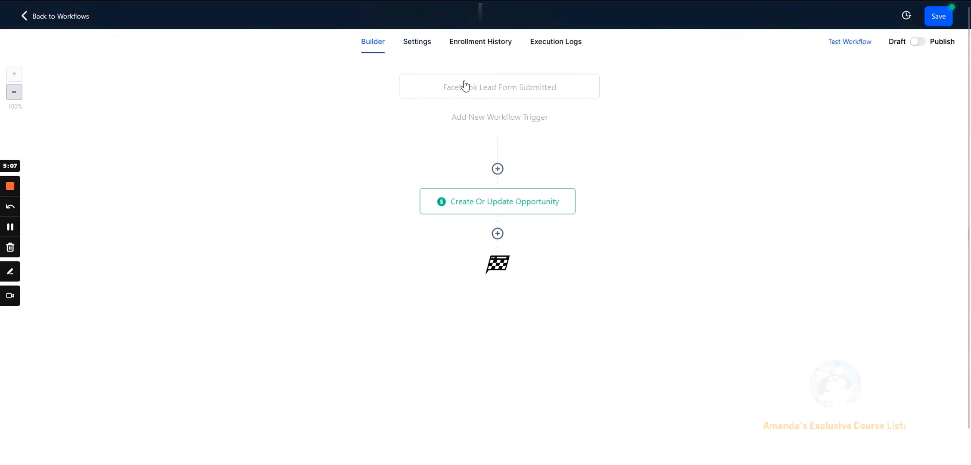
left_click(481, 210)
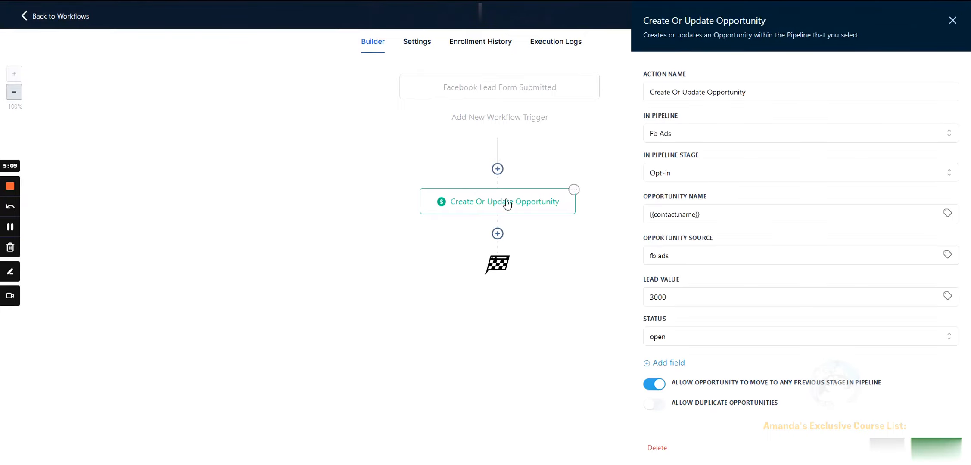
left_click(951, 21)
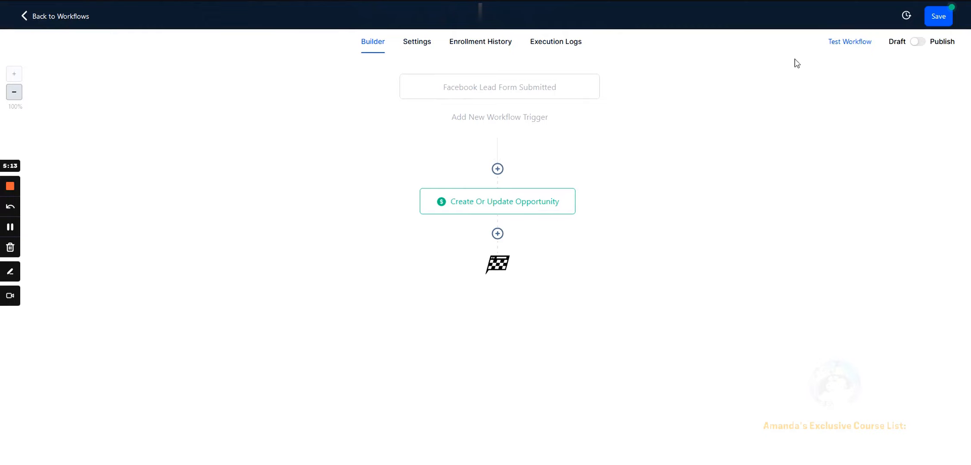
Try to limit the existing Facebook lead form trigger with an In Form filter, remove the filter, and save the trigger.
left_click(485, 95)
left_click(560, 179)
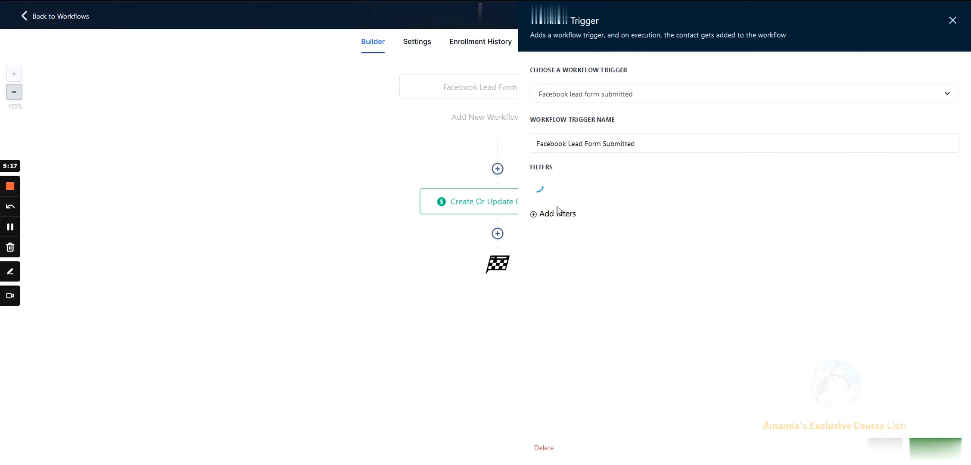
left_click(558, 193)
left_click(546, 258)
left_click(782, 193)
left_click(804, 235)
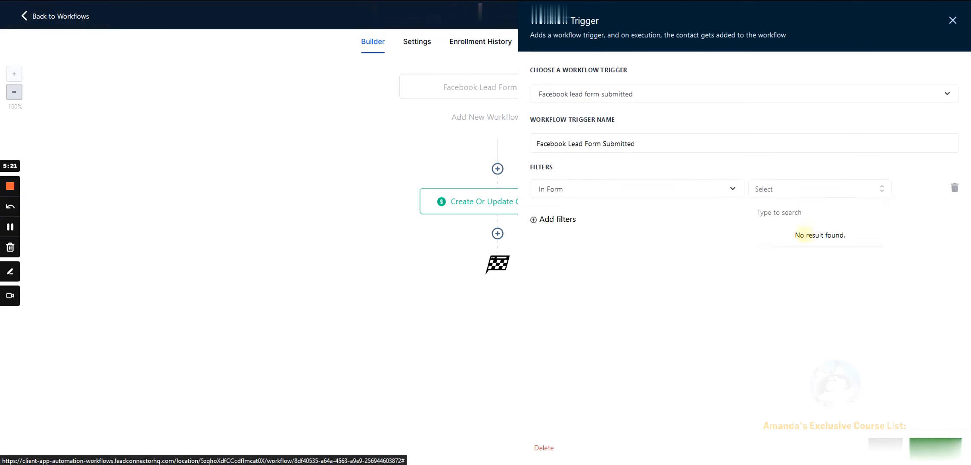
left_click(953, 190)
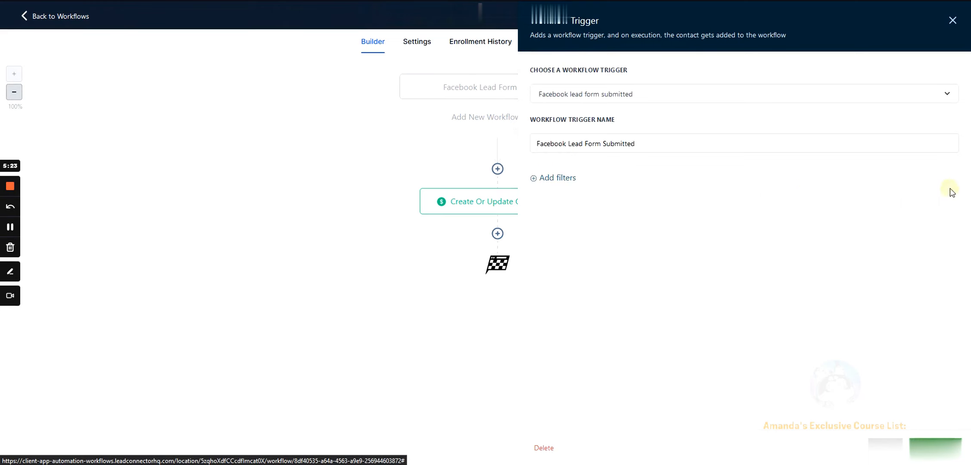
left_click(935, 448)
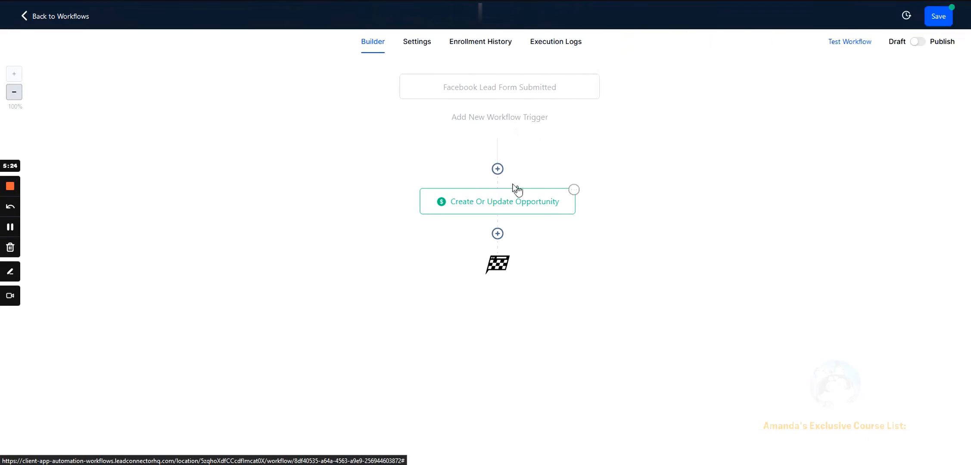
Reopen the Create Or Update Opportunity action and save it again.
left_click(487, 210)
left_click(934, 448)
scroll(491, 221, "down", 1)
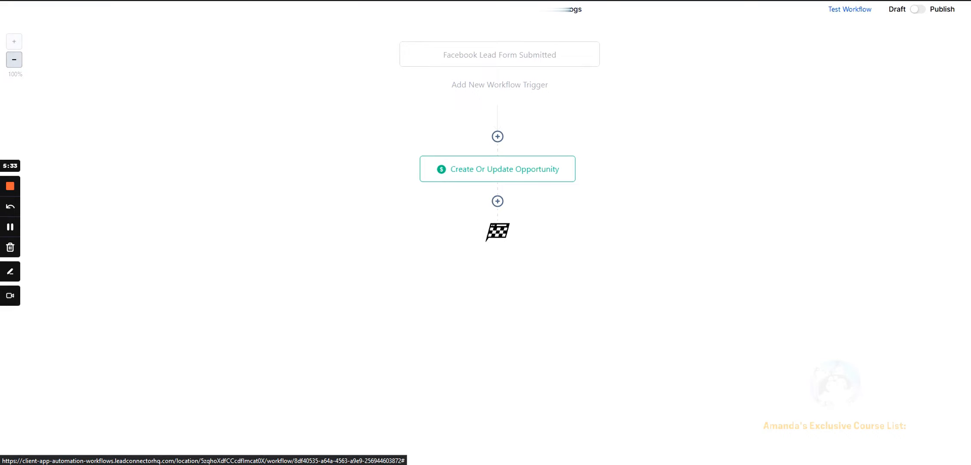
scroll(551, 242, "up", 1)
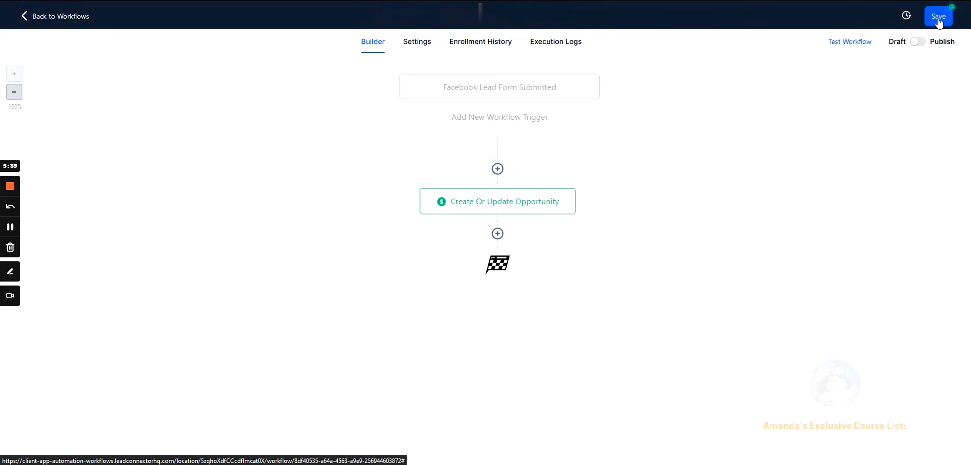
Try to add a second Facebook Lead Form Submitted trigger with an In Form filter, remove the filter, and discard the trigger.
left_click(478, 122)
type("face")
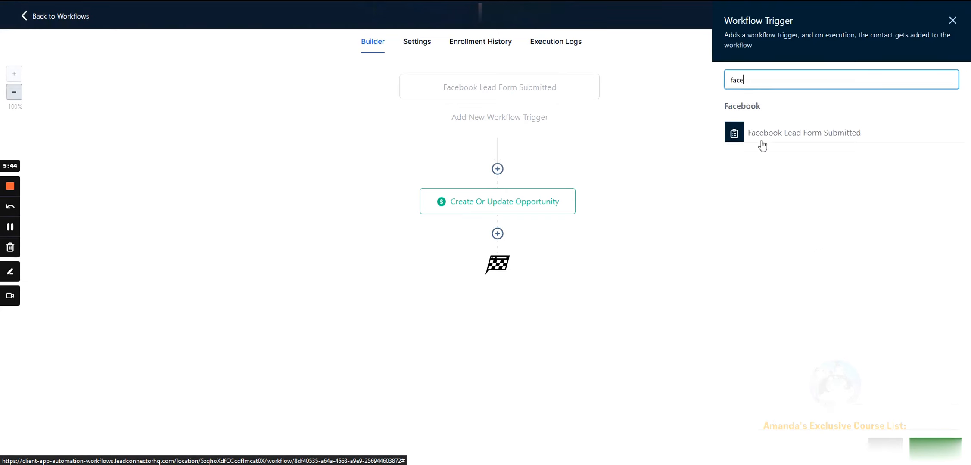
left_click(762, 146)
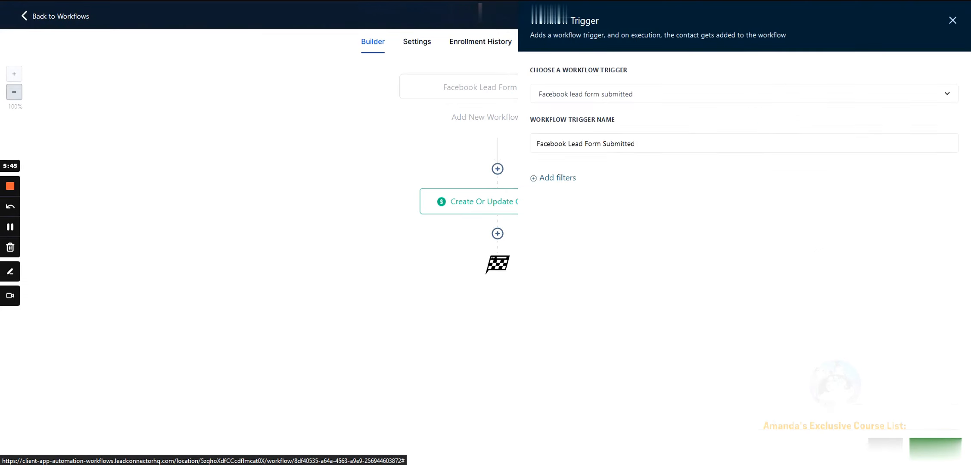
left_click(557, 178)
left_click(568, 191)
left_click(556, 259)
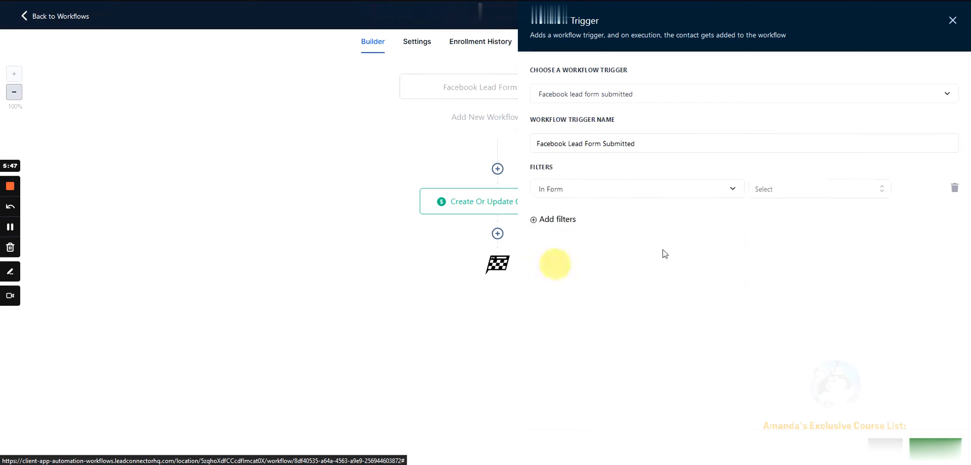
left_click(954, 188)
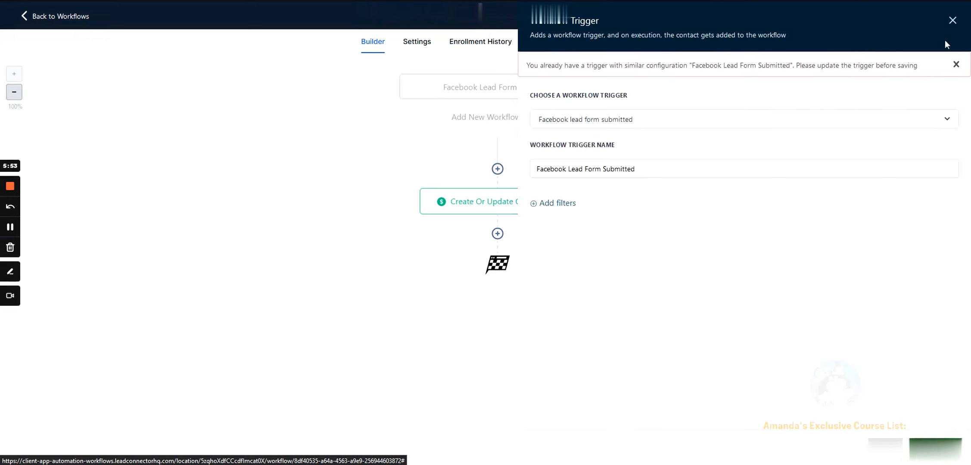
left_click(951, 22)
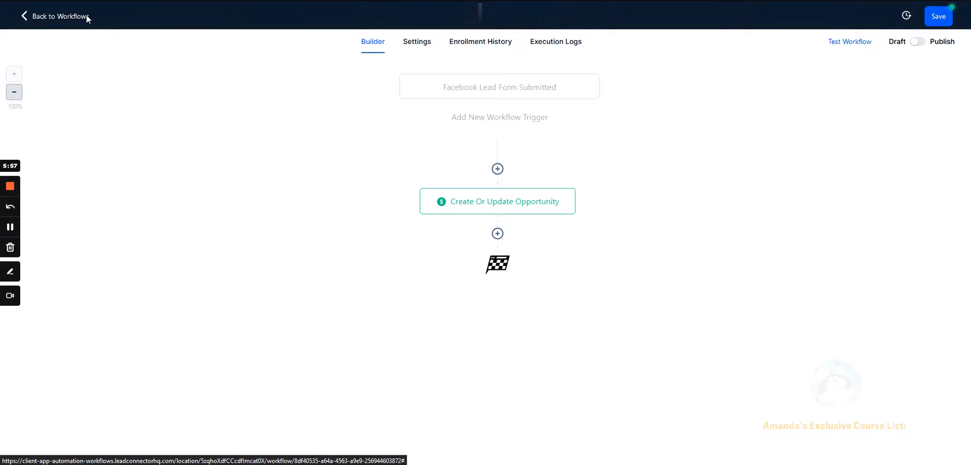
Leave the workflow builder and return to the workflows list in Automation.
left_click(53, 18)
left_click(588, 267)
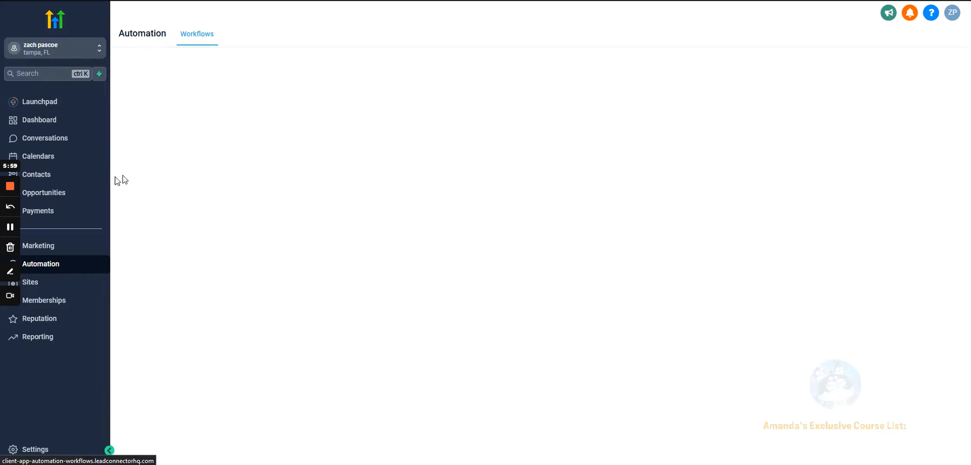